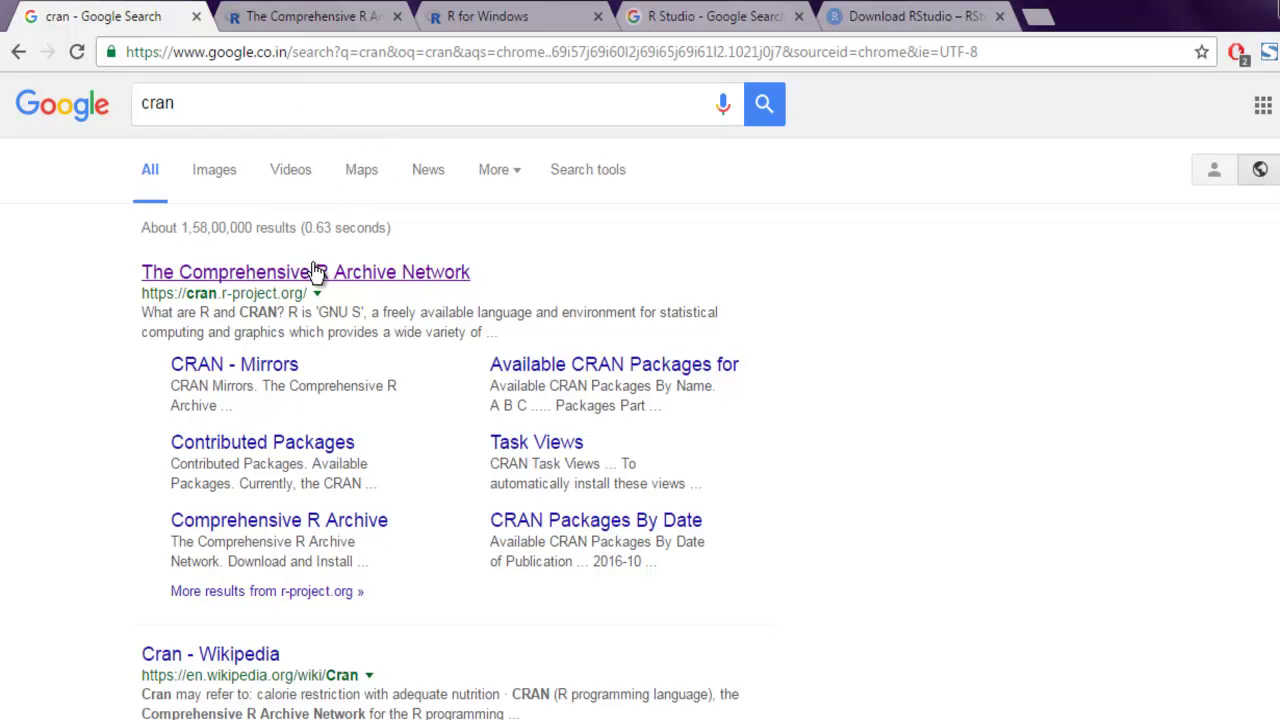
Bring up the CRAN homepage (cran.r-project.org) from the 'cran' search.
{"action": "left_click", "coordinate": [284, 20]}
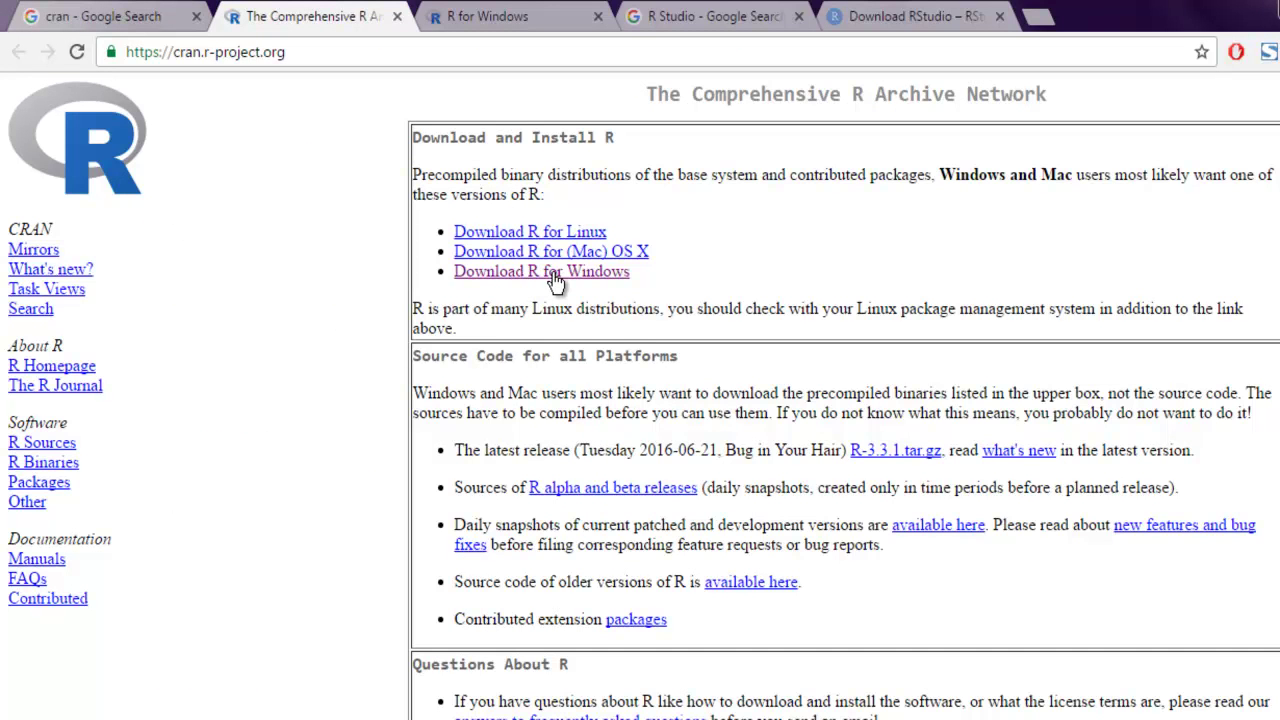
Show CRAN's R for Windows page listing base, contrib, old contrib and Rtools.
{"action": "left_click", "coordinate": [464, 24]}
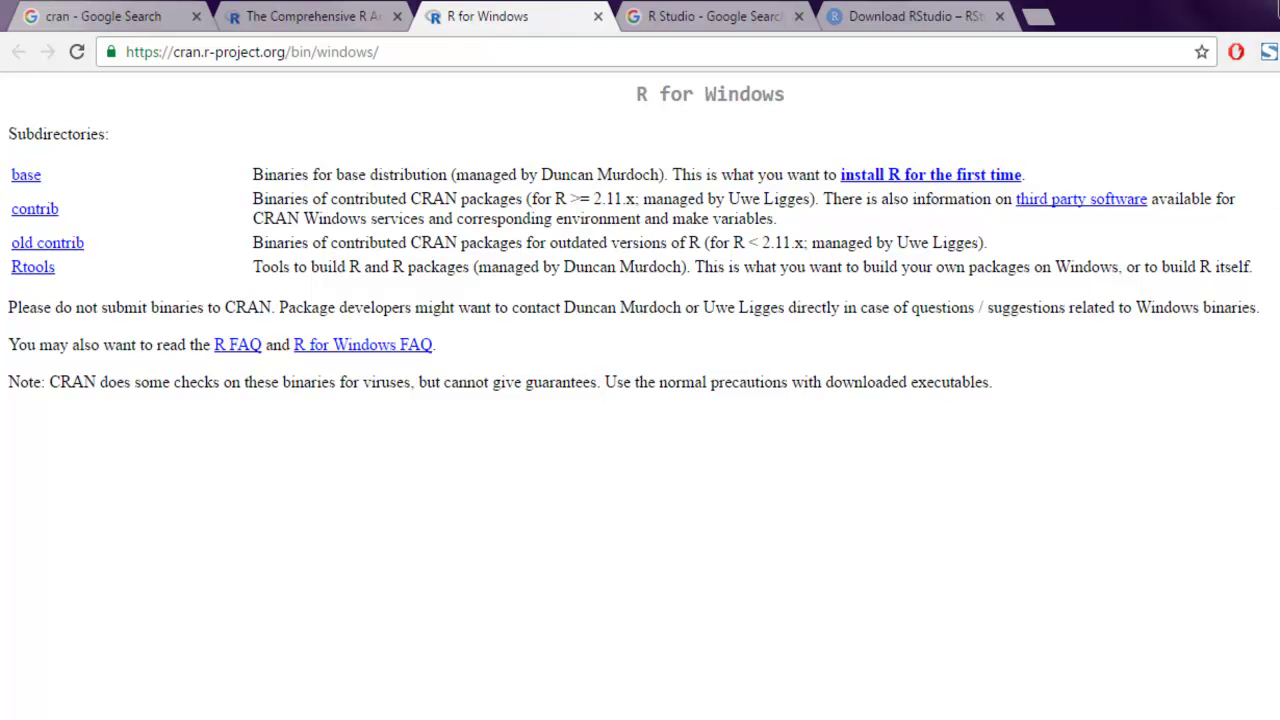
Expand the R folder under All Programs in the Start menu.
{"action": "key", "text": "super"}
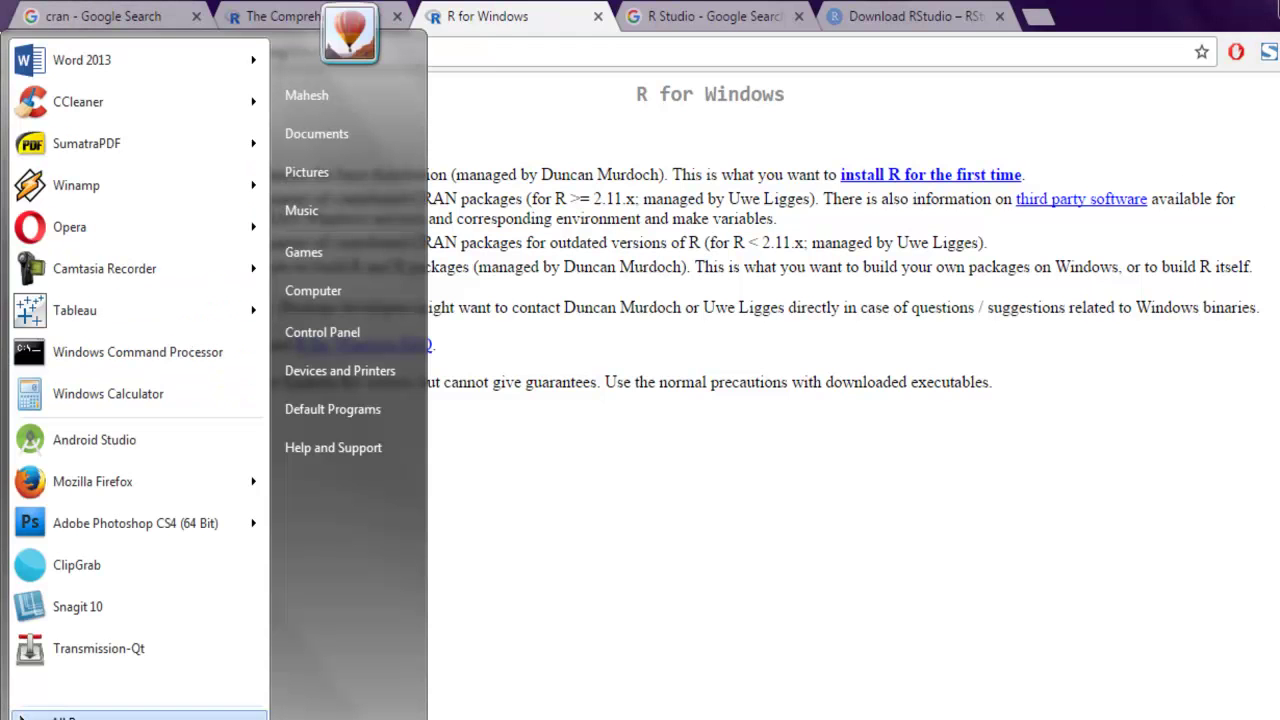
{"action": "left_click", "coordinate": [60, 716]}
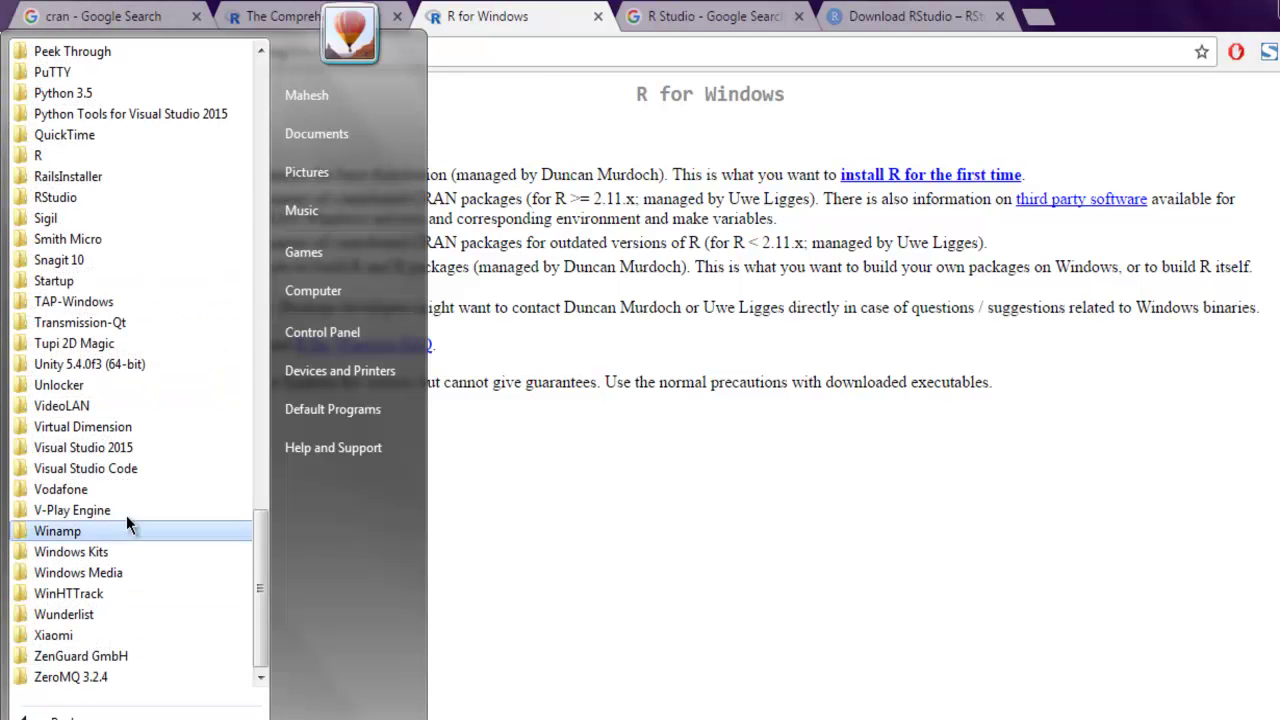
{"action": "left_click", "coordinate": [54, 155]}
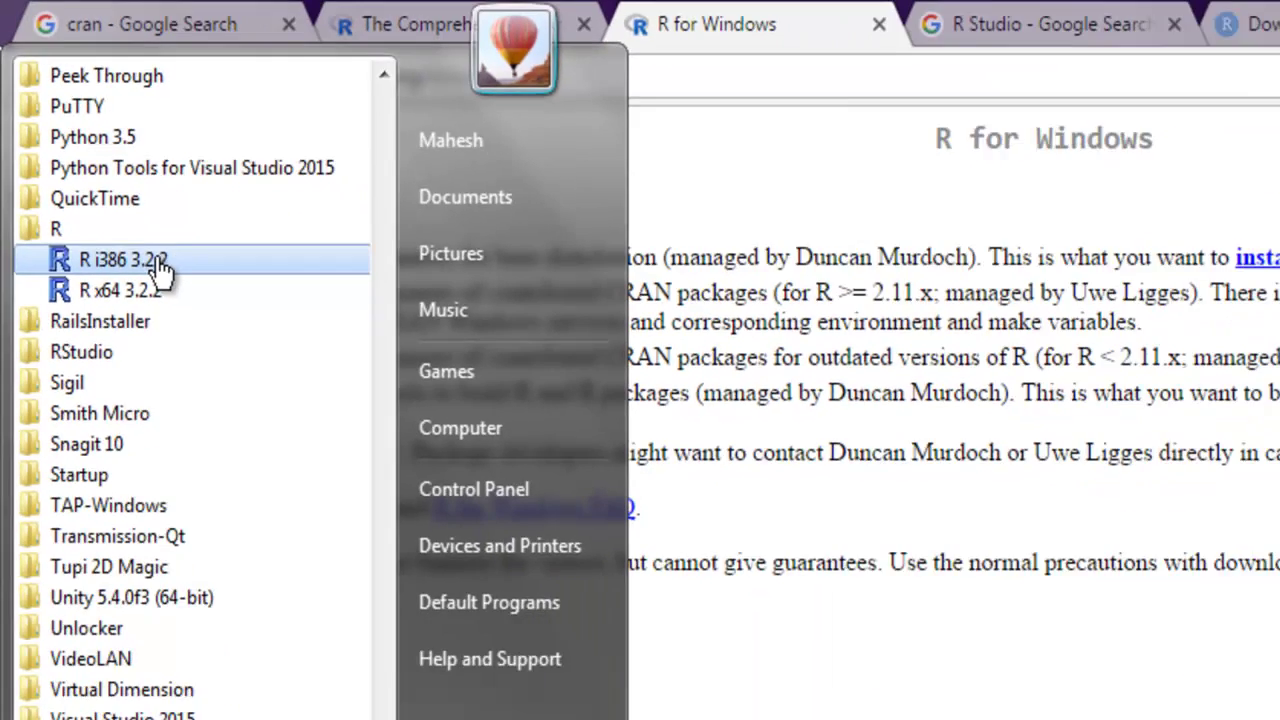
Launch R i386 3.2.2, then quit it with q() without saving the workspace.
{"action": "left_click", "coordinate": [216, 355]}
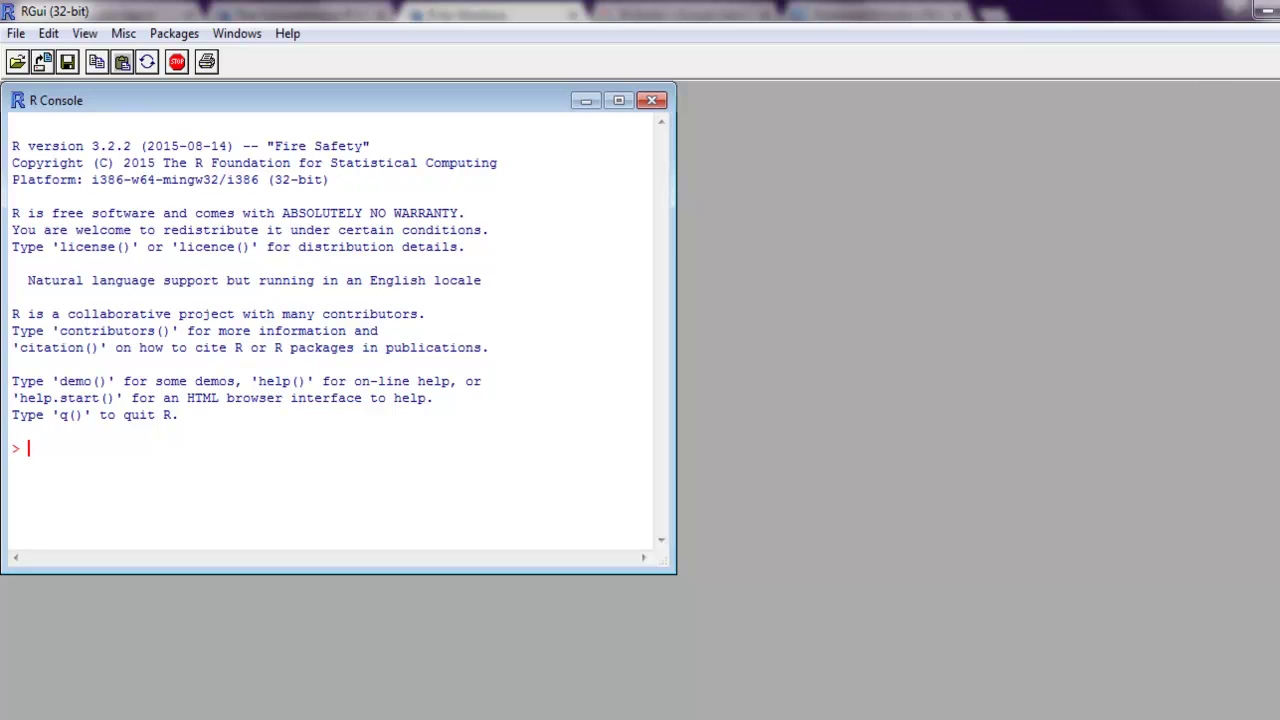
{"action": "type", "text": "q()"}
{"action": "key", "text": "Return"}
{"action": "left_click", "coordinate": [696, 463]}
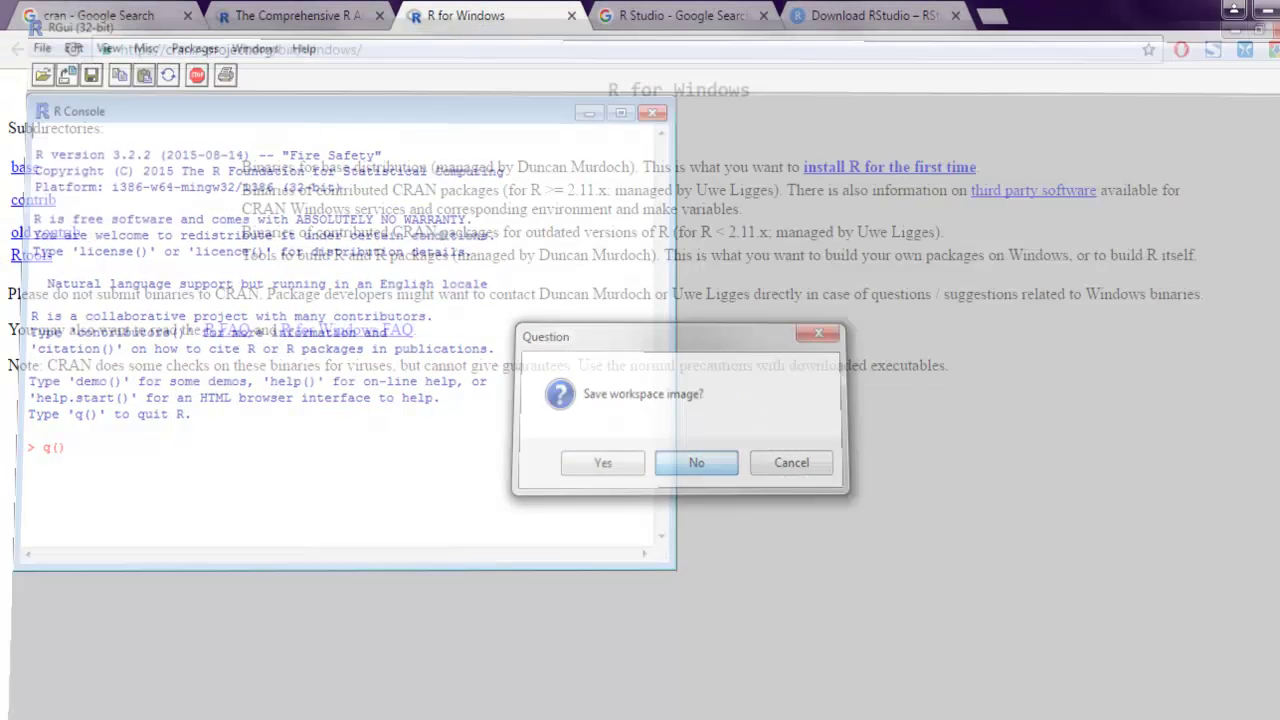
{"action": "key", "text": "super"}
Launch R x64 3.2.2 from the R folder in All Programs.
{"action": "left_click", "coordinate": [53, 695]}
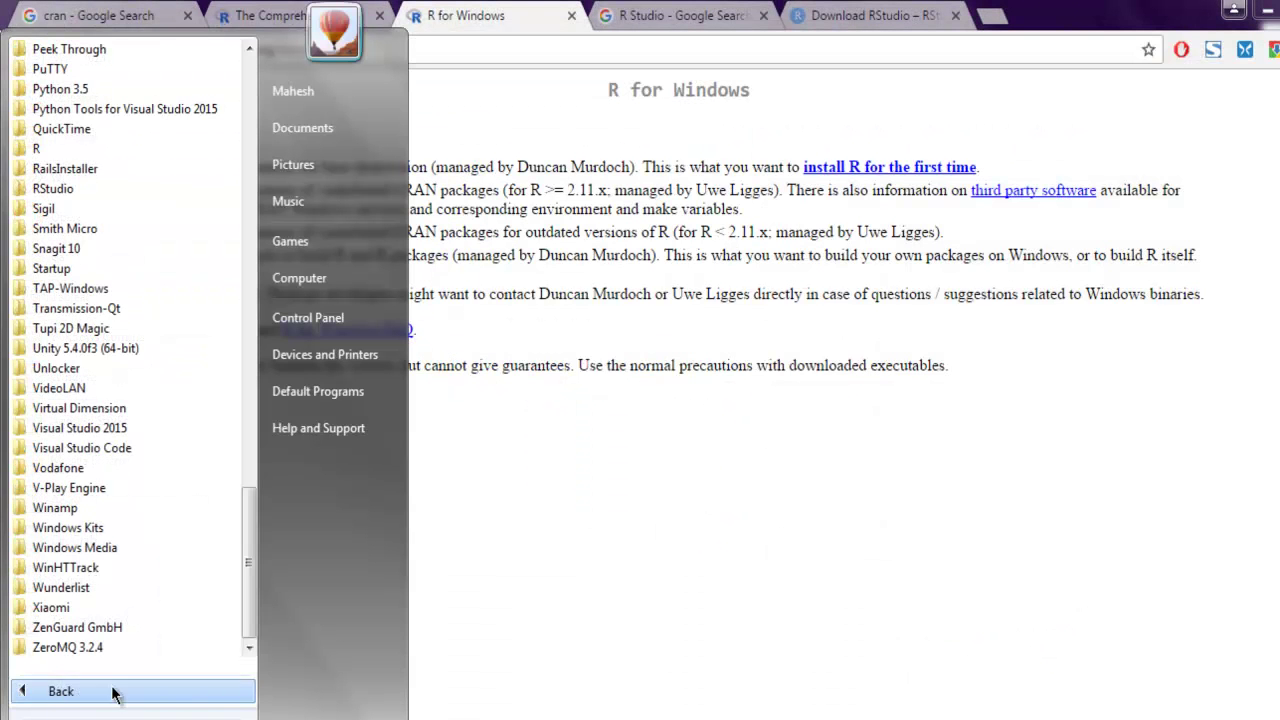
{"action": "left_click", "coordinate": [73, 150]}
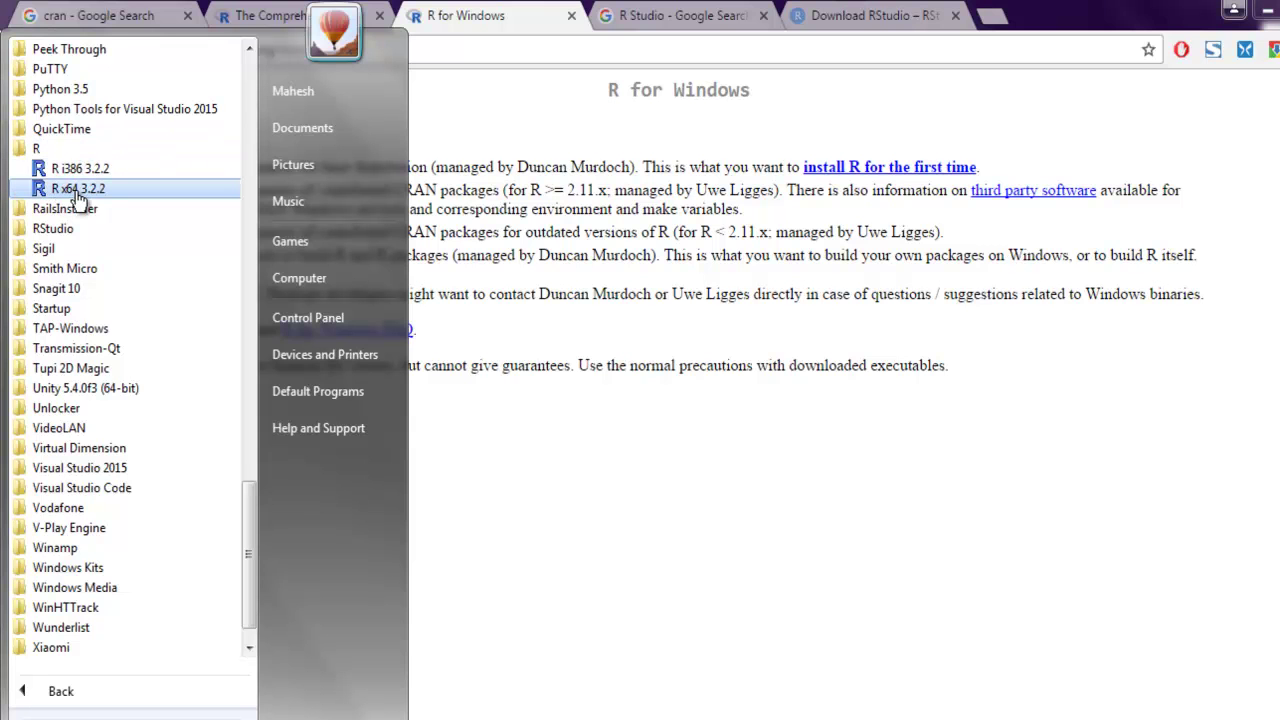
{"action": "left_click", "coordinate": [77, 193]}
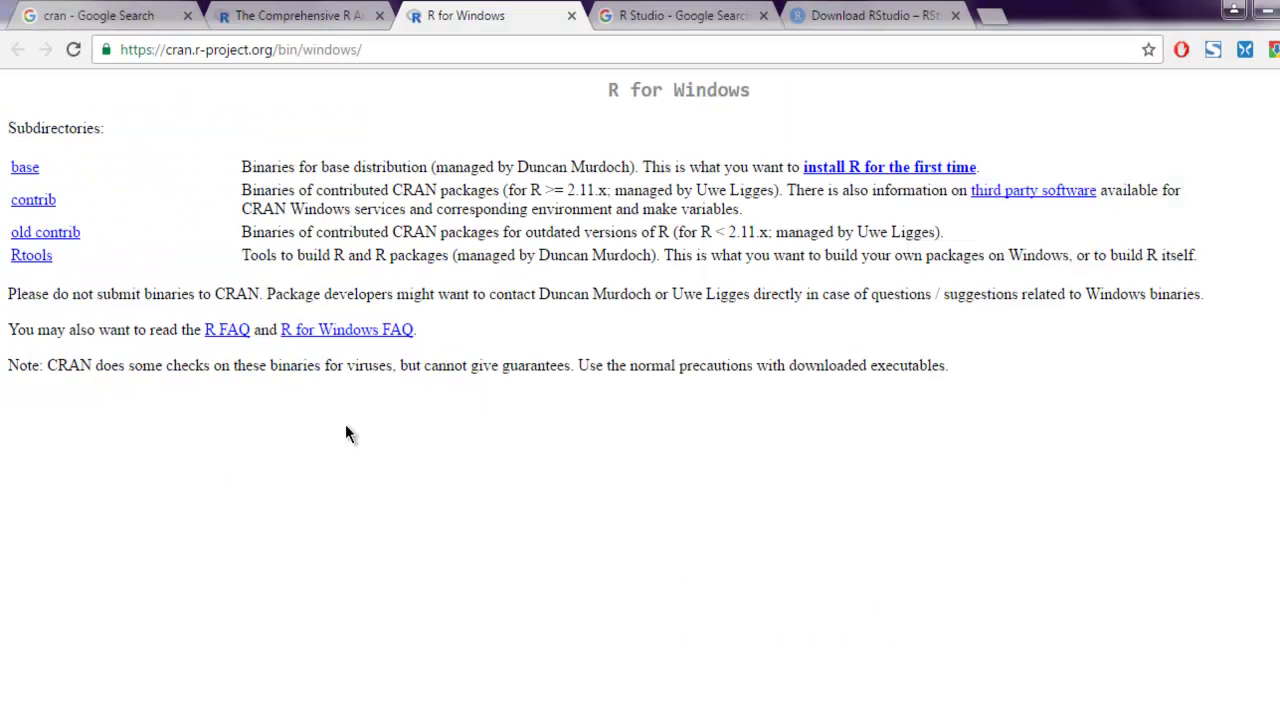
Browse the RStudio Desktop 0.99.903 download page's installers and zip/tarball lists.
{"action": "left_click", "coordinate": [680, 16]}
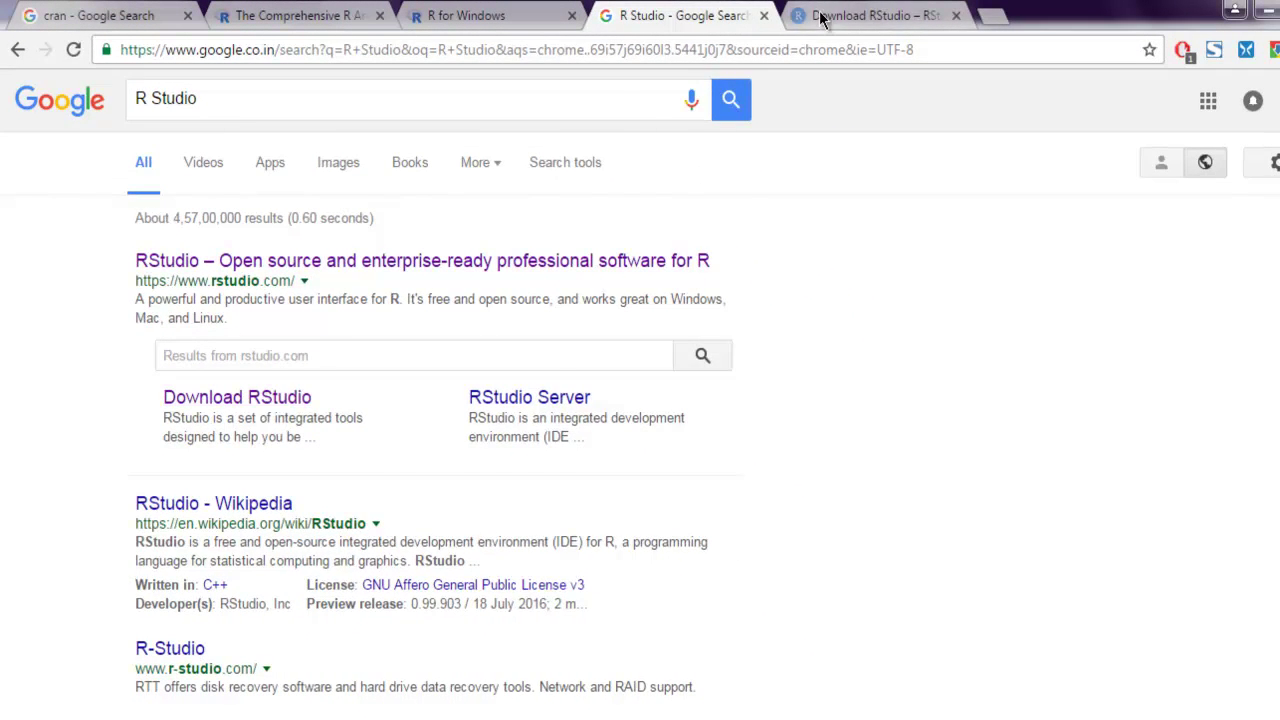
{"action": "left_click", "coordinate": [820, 17]}
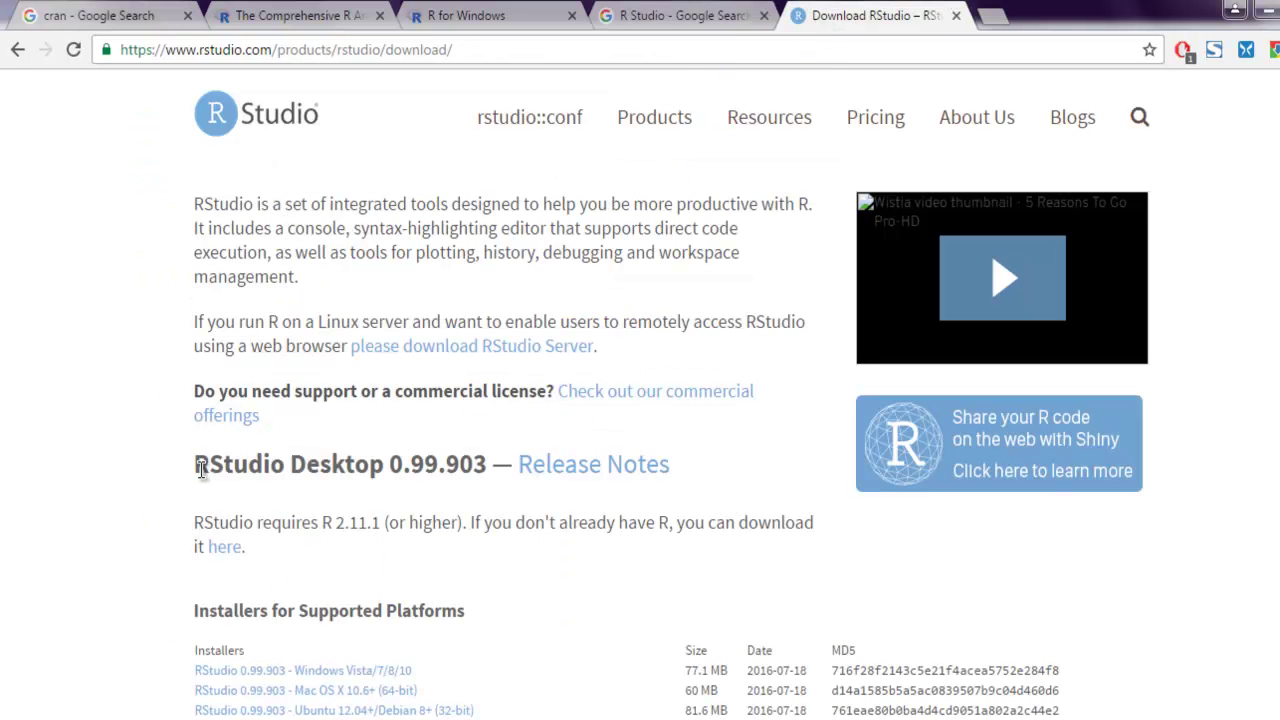
{"action": "scroll", "coordinate": [3, 442], "scroll_direction": "down", "scroll_amount": 2}
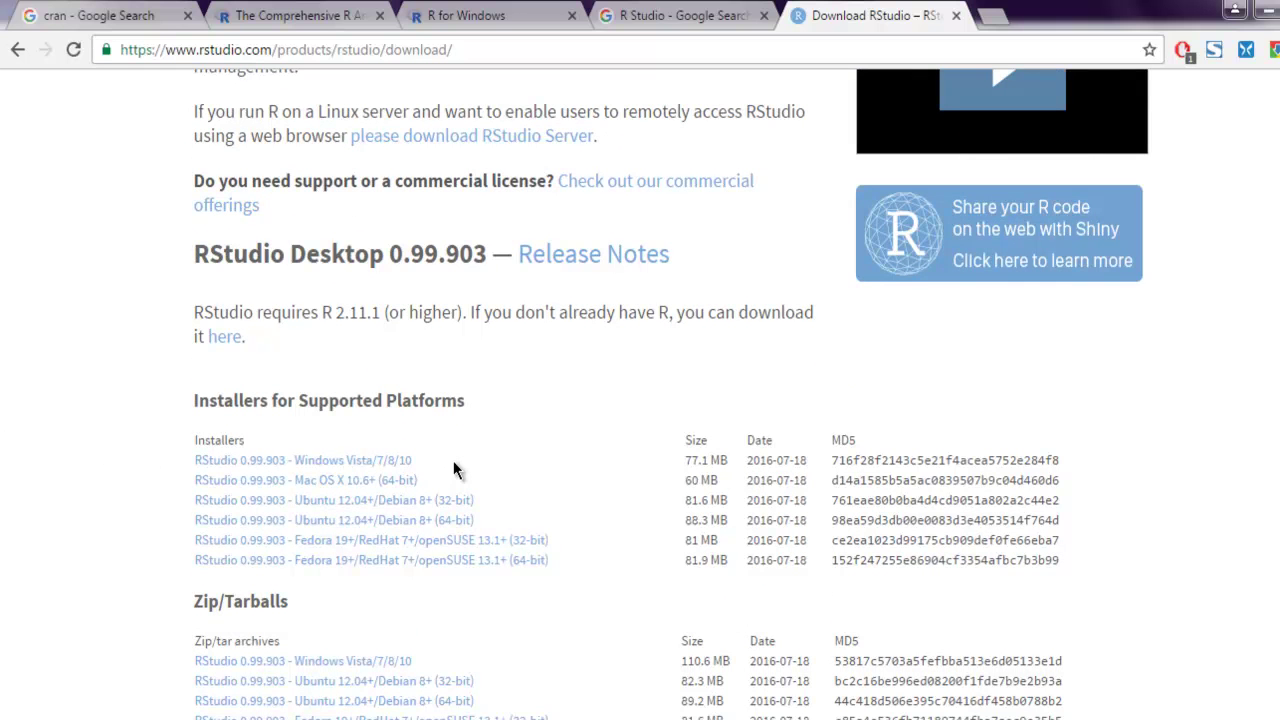
{"action": "scroll", "coordinate": [120, 435], "scroll_direction": "down", "scroll_amount": 2}
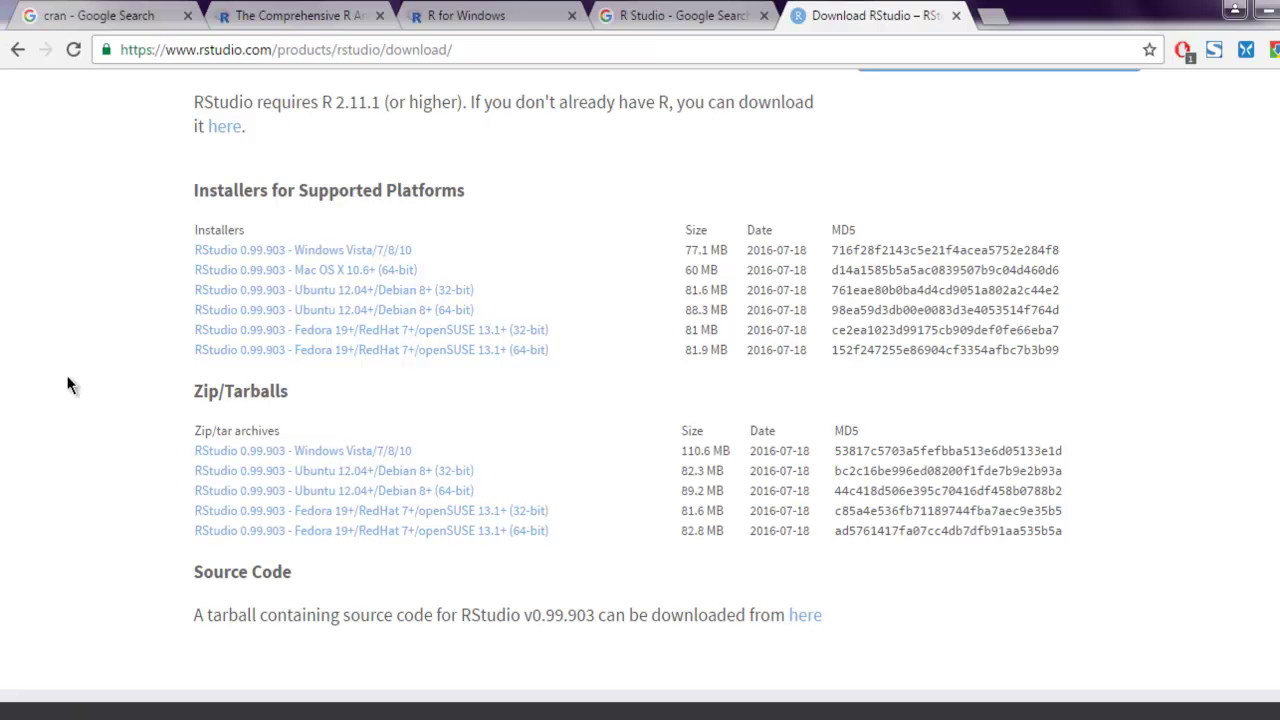
{"action": "scroll", "coordinate": [2, 400], "scroll_direction": "up", "scroll_amount": 4}
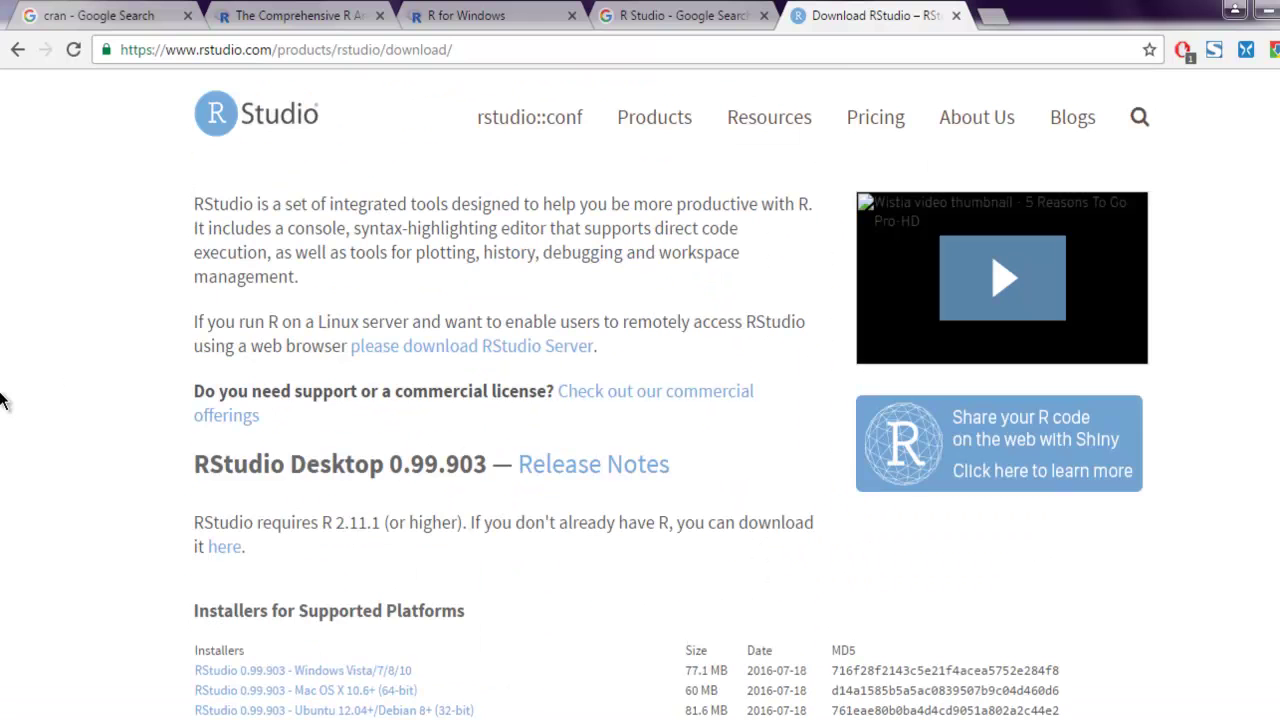
Launch RStudio from its folder in the Start menu's All Programs list.
{"action": "key", "text": "super"}
{"action": "left_click", "coordinate": [70, 692]}
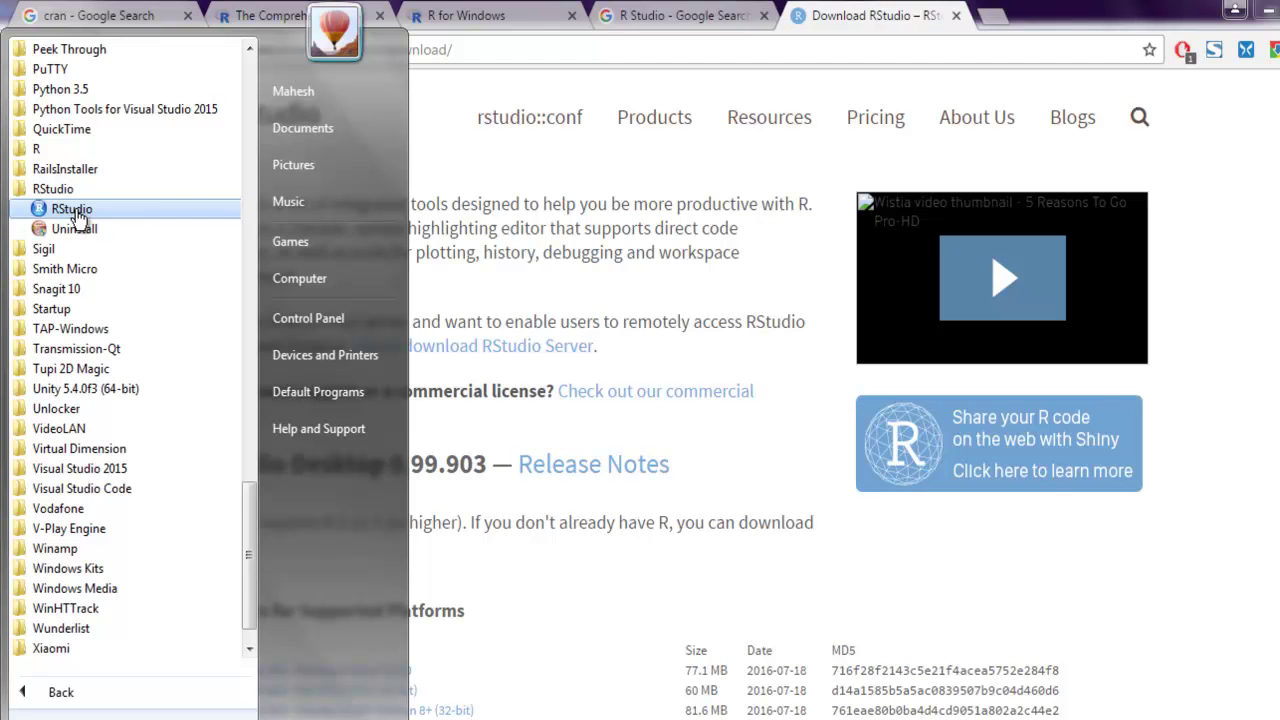
{"action": "left_click", "coordinate": [80, 212]}
{"action": "left_click", "coordinate": [85, 210]}
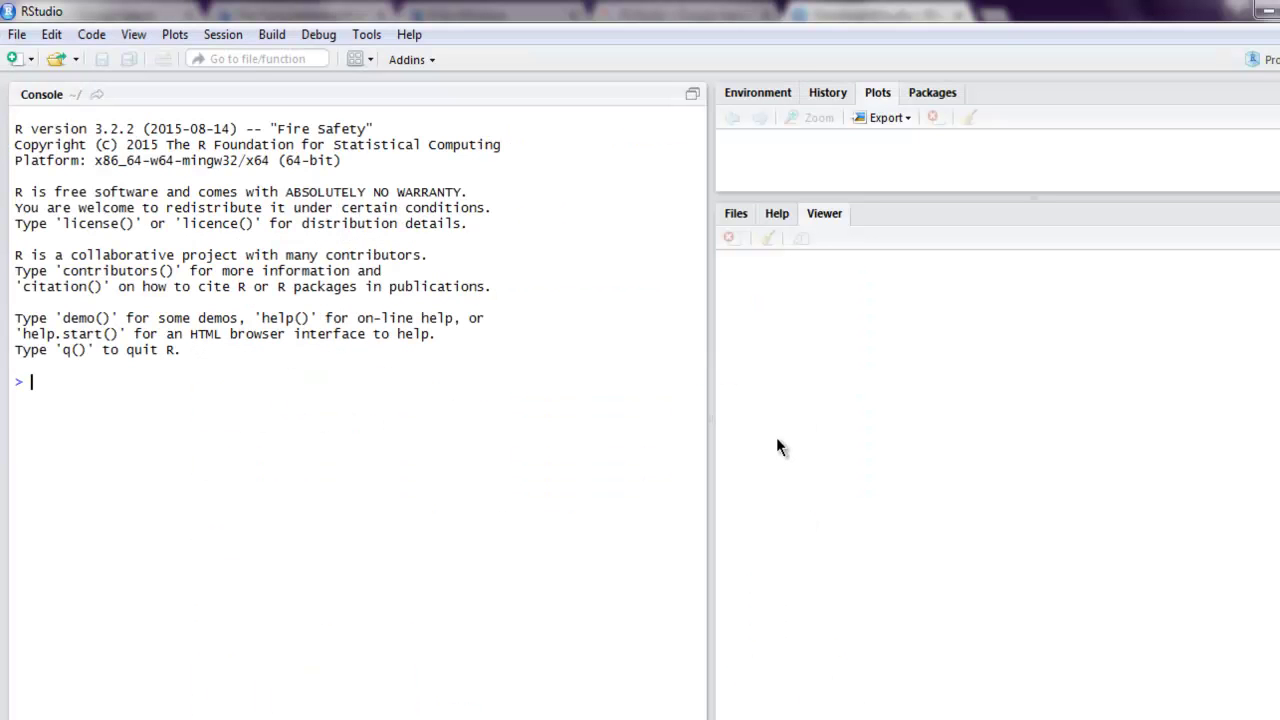
Switch to the 64-bit RGui window via the taskbar, then back to RStudio.
{"action": "left_click", "coordinate": [388, 718]}
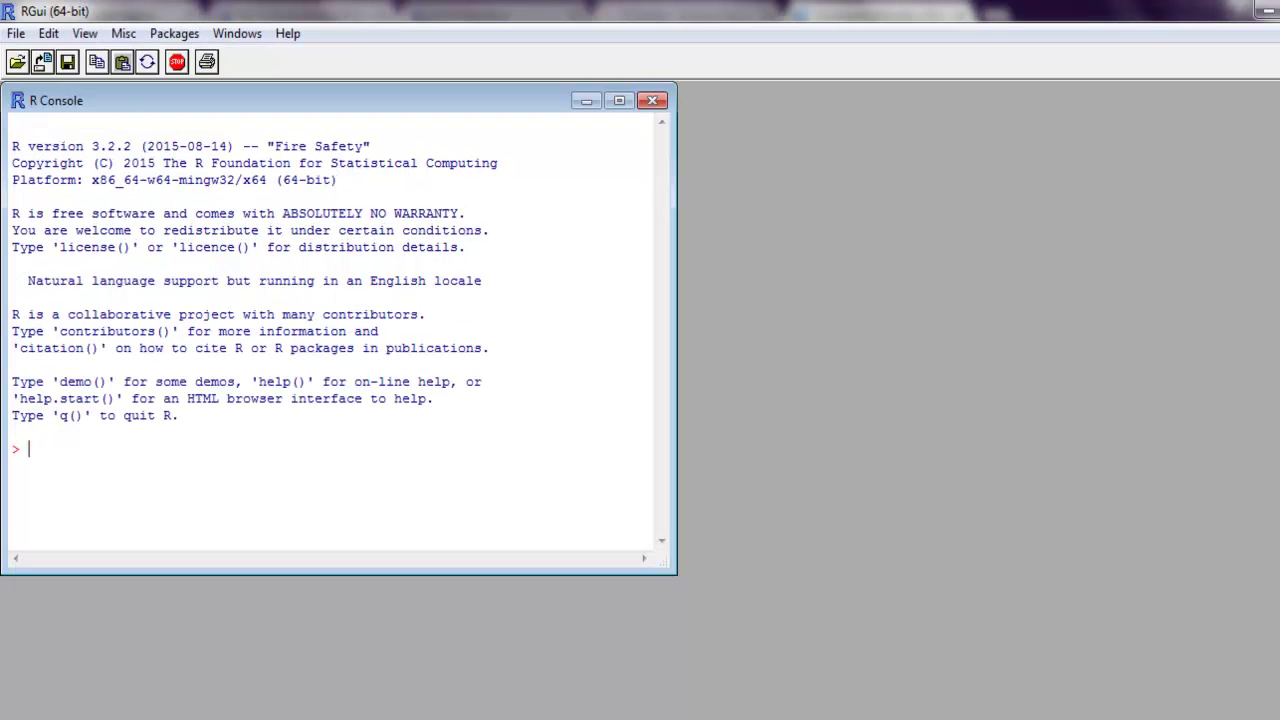
{"action": "left_click", "coordinate": [388, 719]}
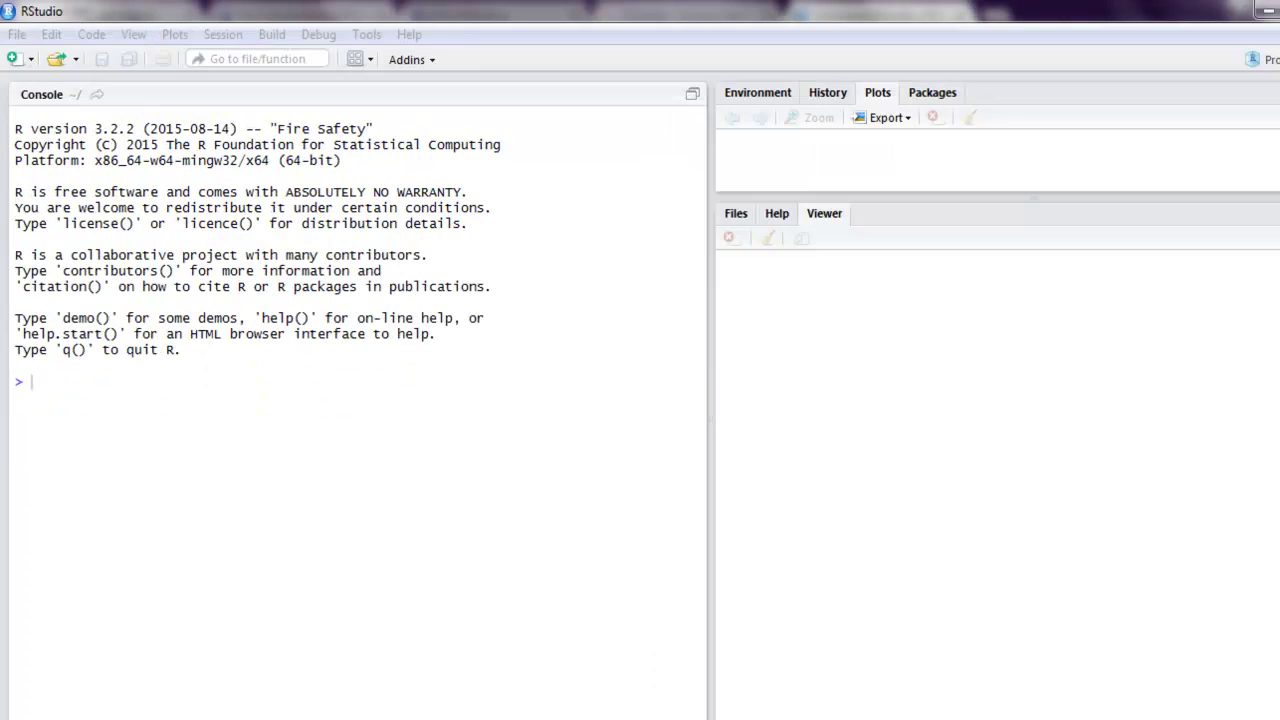